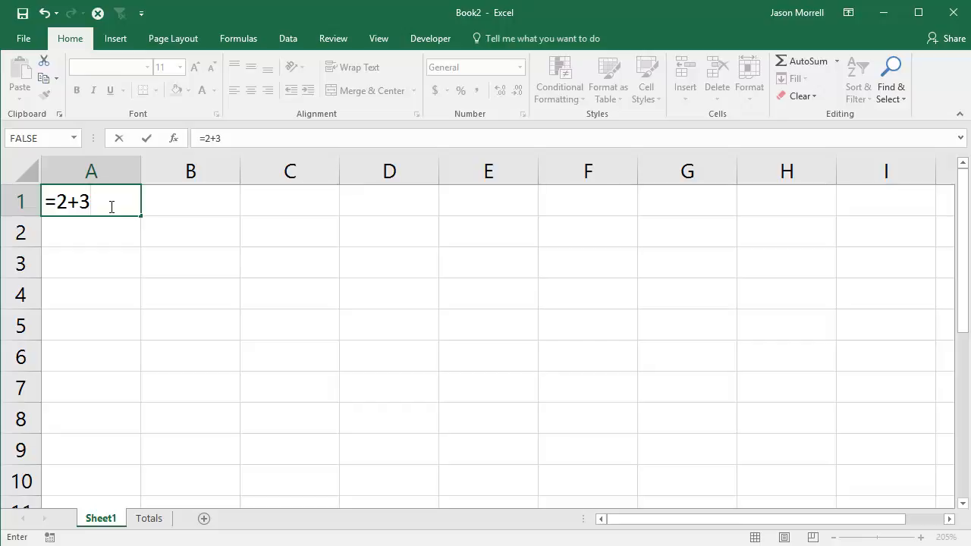
Step: Complete the formula =2+3 in cell A1 and enter =10-5 in cell A2
key(Return)
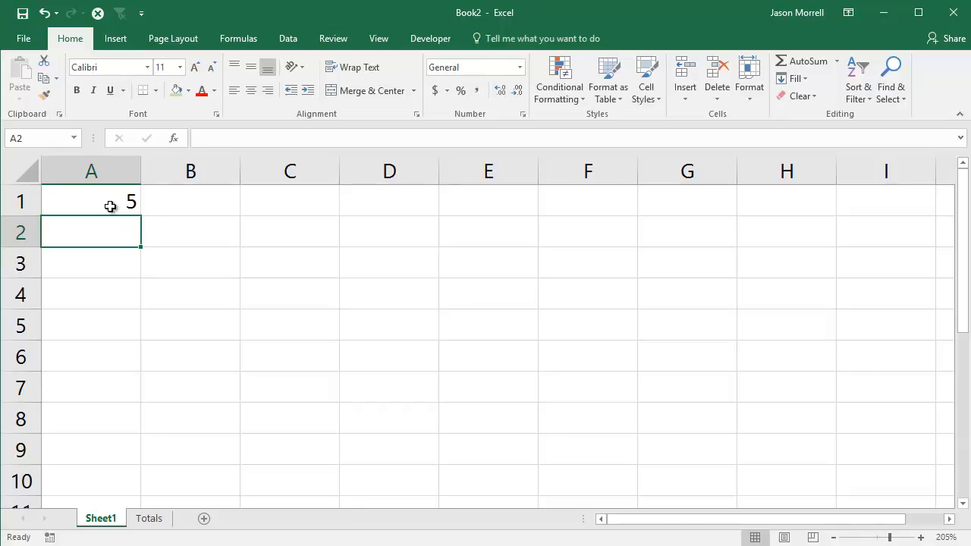
text(=10)
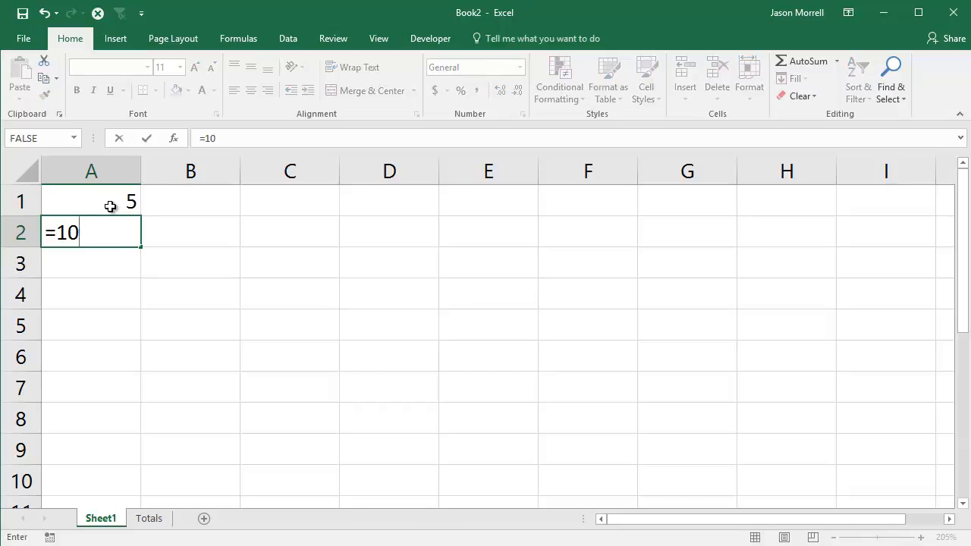
text(-5)
key(Return)
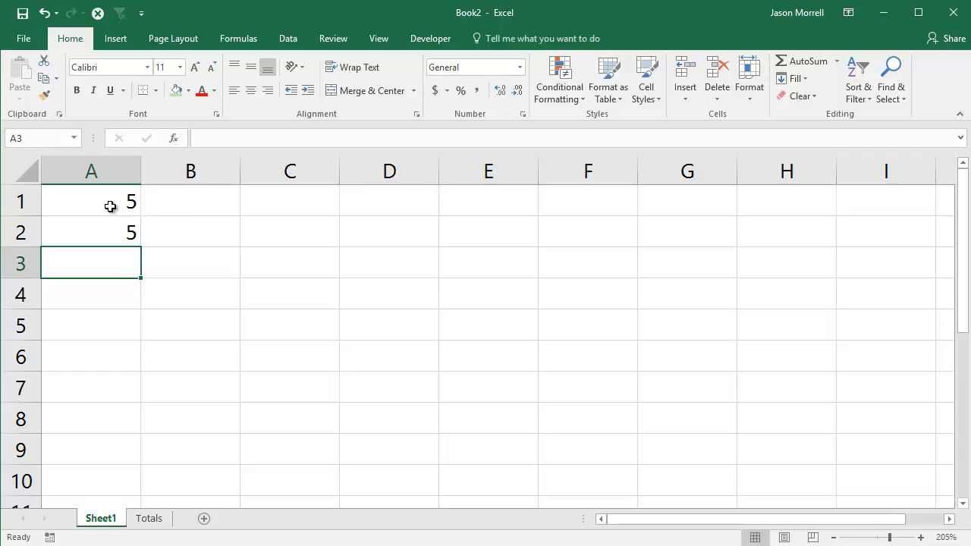
Step: Enter the multiplication formula =3*4 in cell A3 and the division formula =12/4 in cell A4
text(=3)
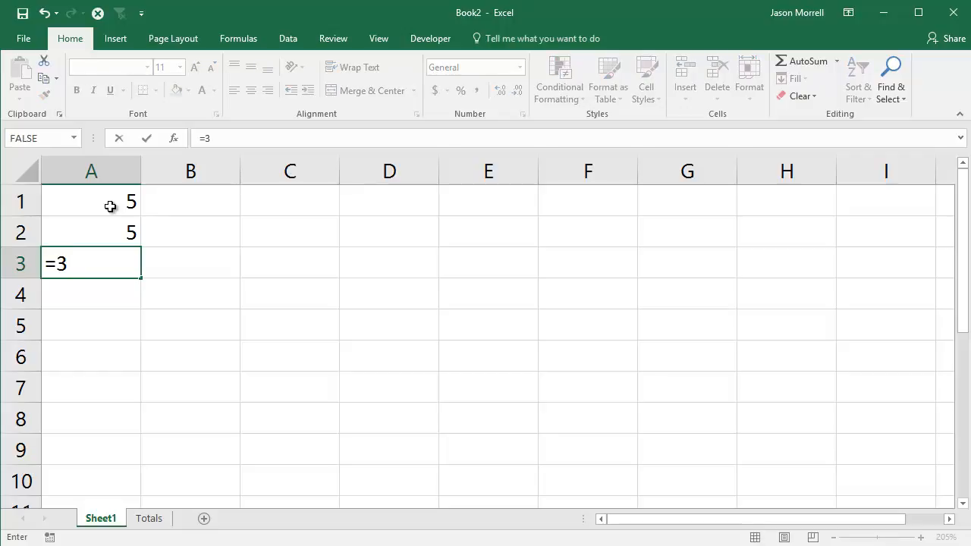
text(*4)
key(Return)
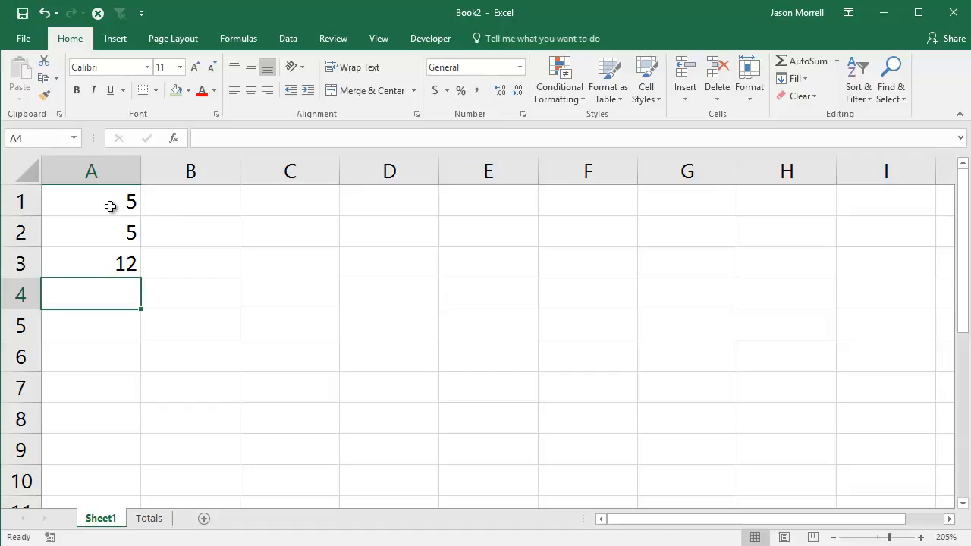
text(=12)
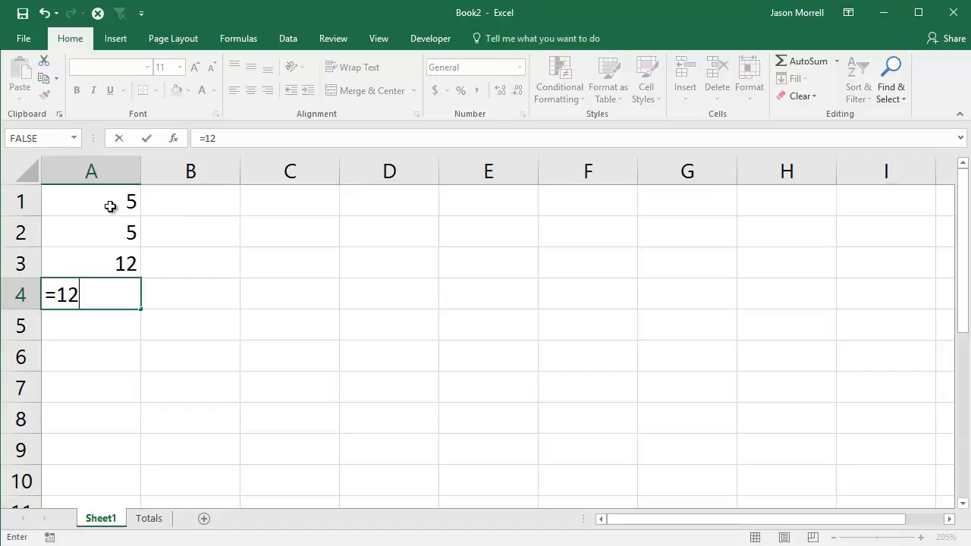
text(/4)
key(Return)
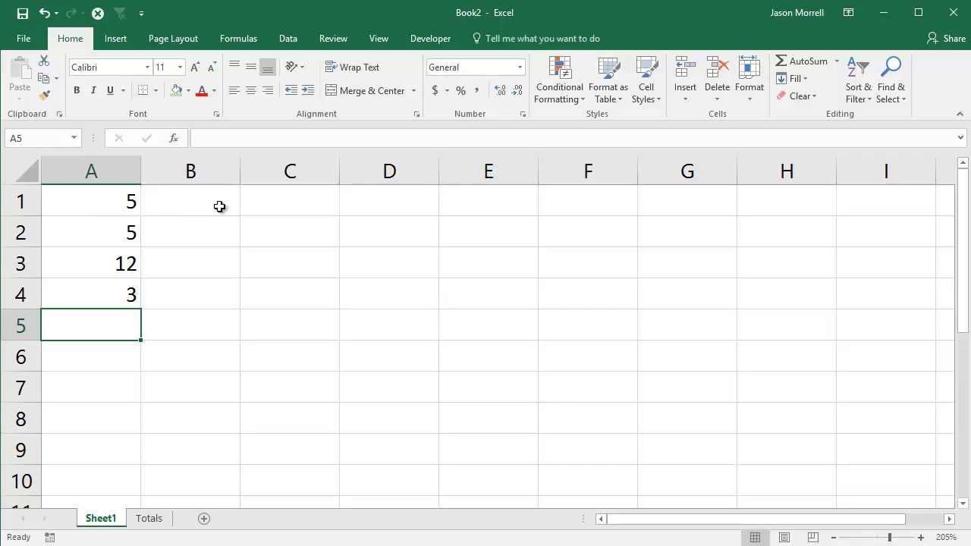
Step: Enter the numbers 123 in cell C1 and 234 in cell C2
click(258, 204)
text(123)
key(Return)
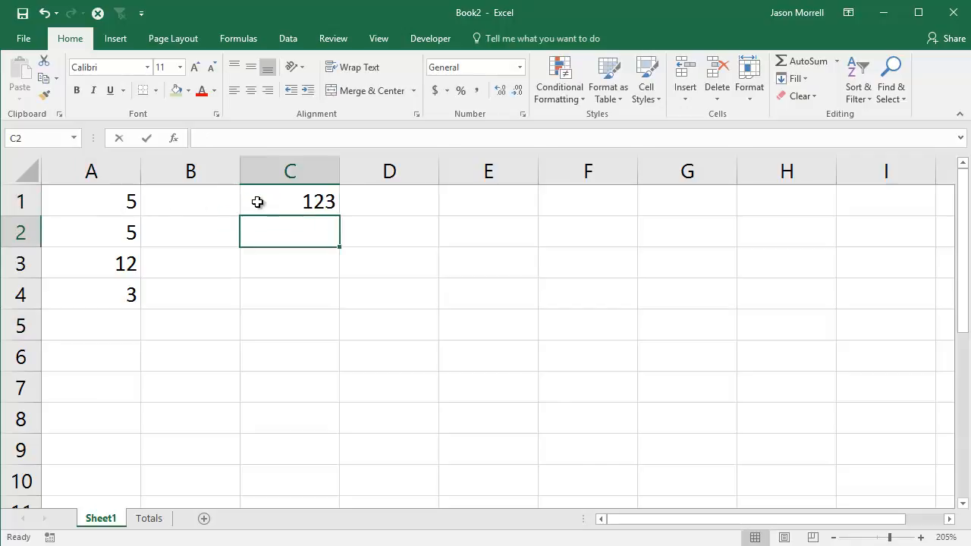
text(234)
key(Return)
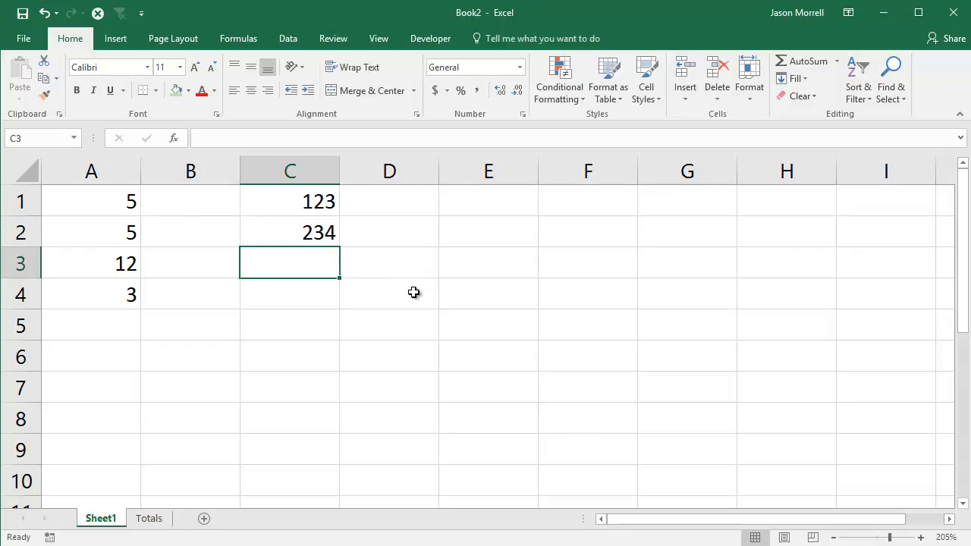
Step: Add the two numbers above in cell C3 with the cell-reference formula =C1+C2
text(=)
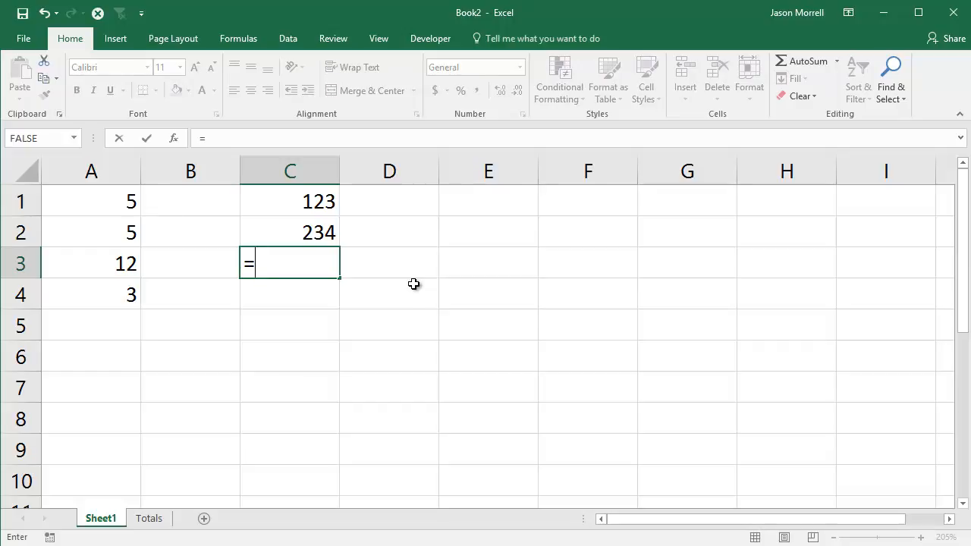
click(312, 202)
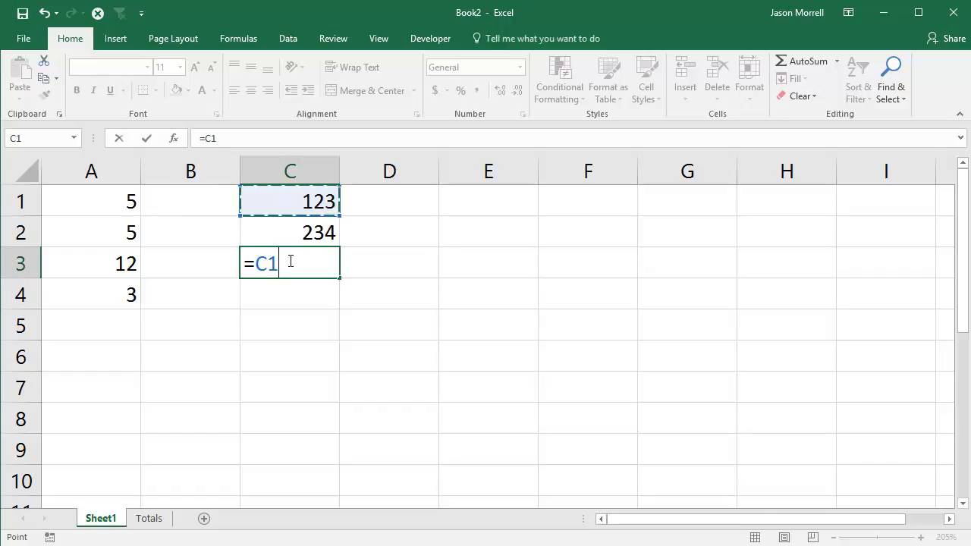
text(+)
click(273, 234)
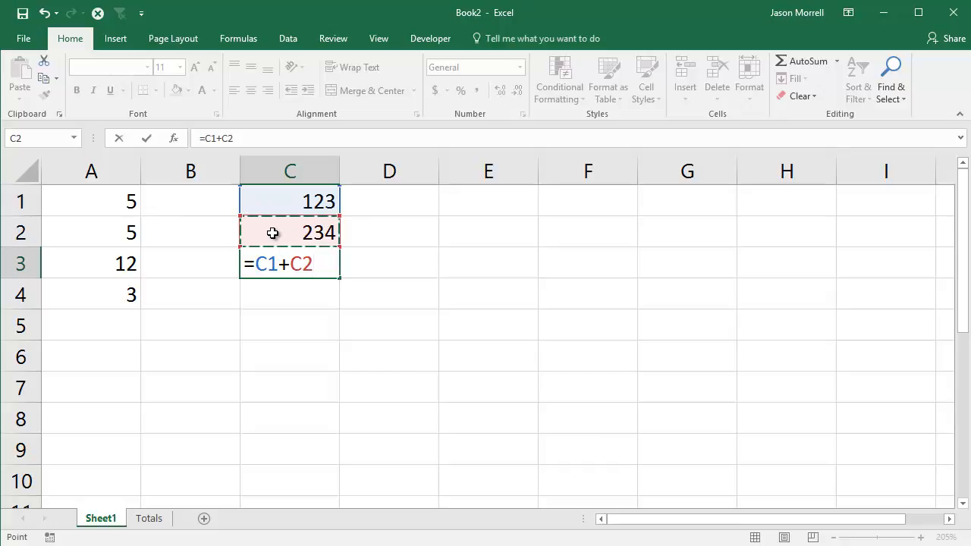
key(Return)
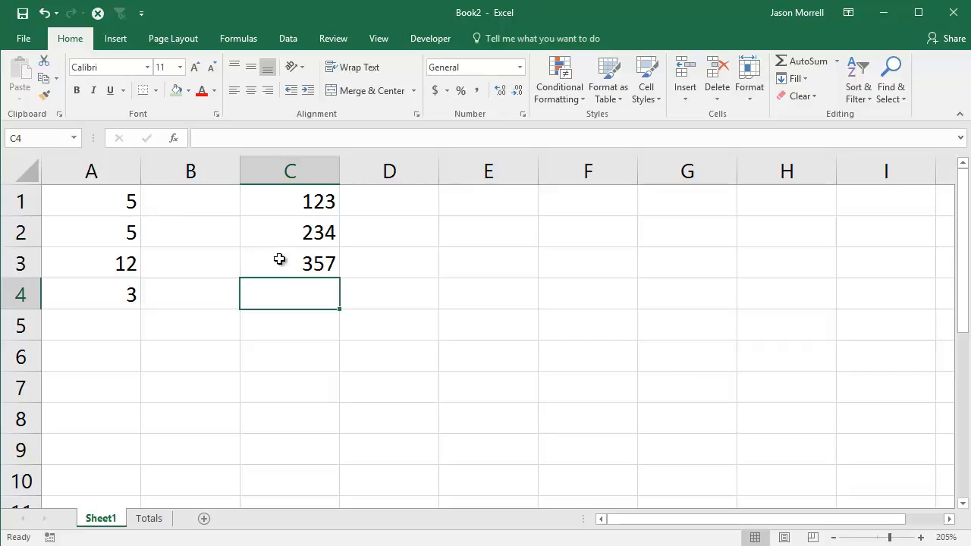
Step: Replace the number in cell C1 with 2345
click(268, 202)
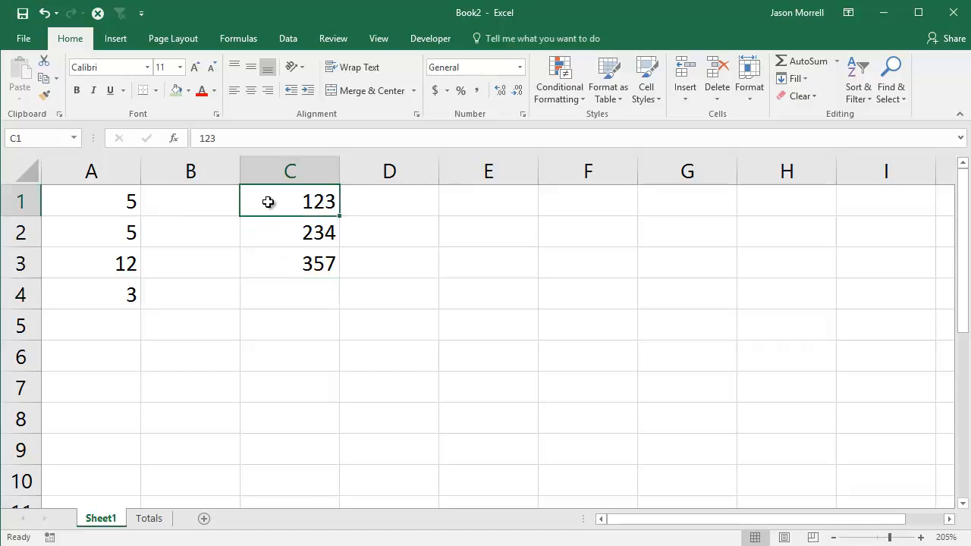
text(2345)
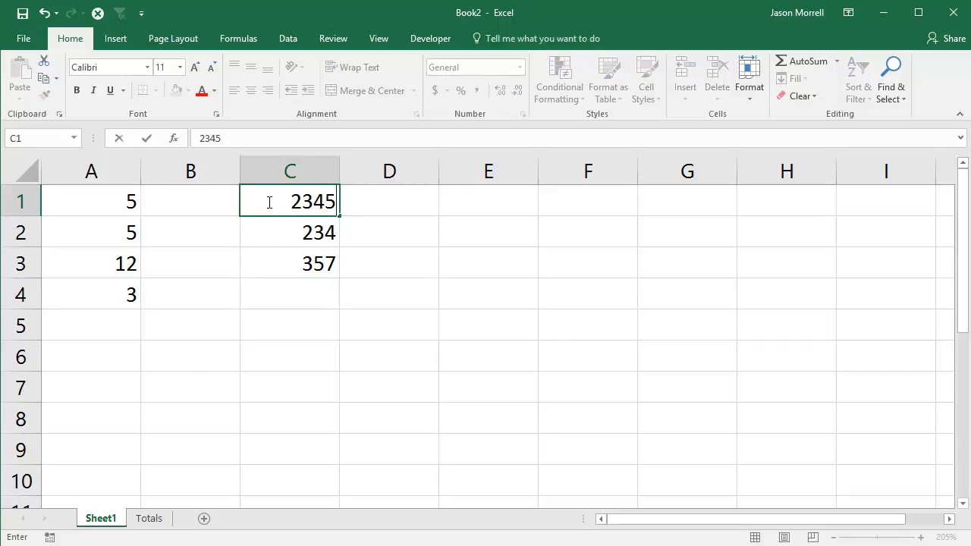
key(Return)
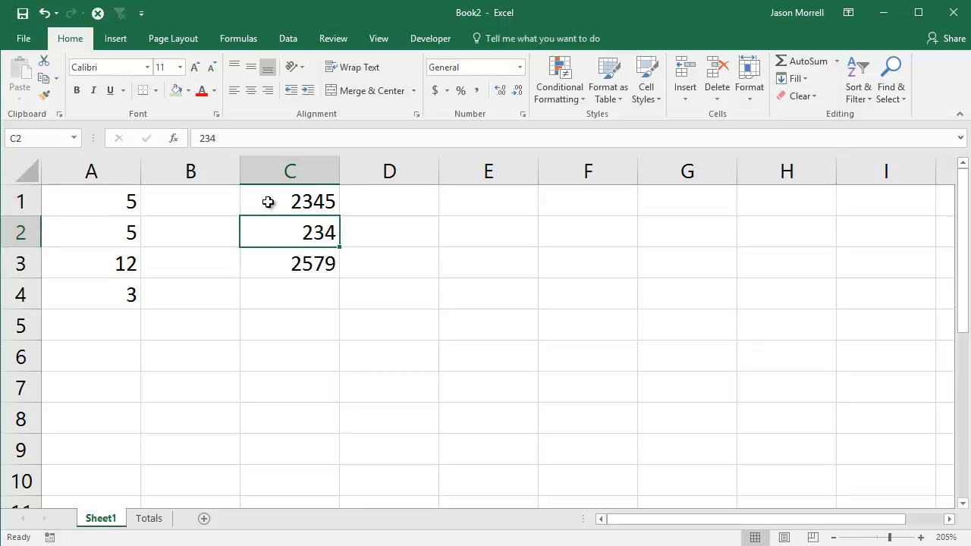
Step: Edit the formula in C3, trying F4 as the second reference before pointing it back to C2
click(280, 261)
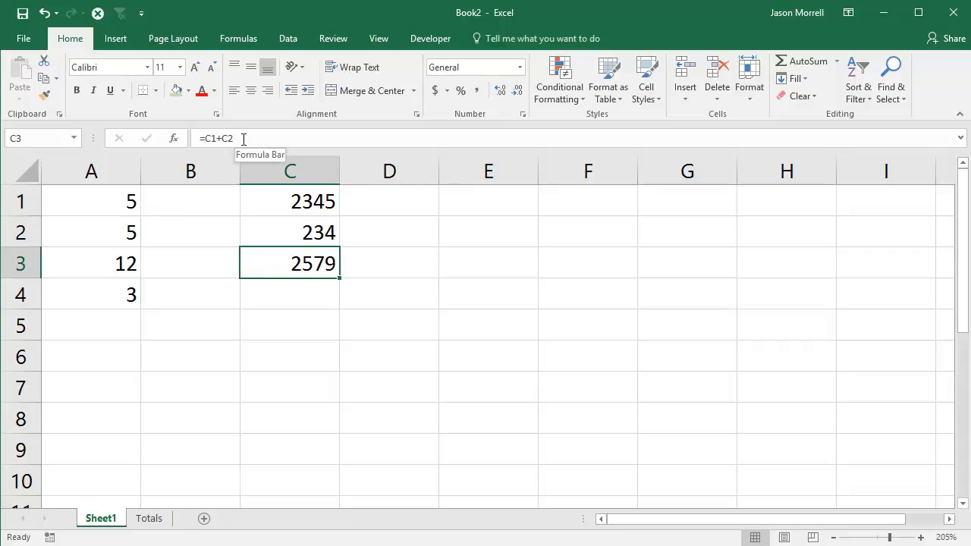
double_click(279, 263)
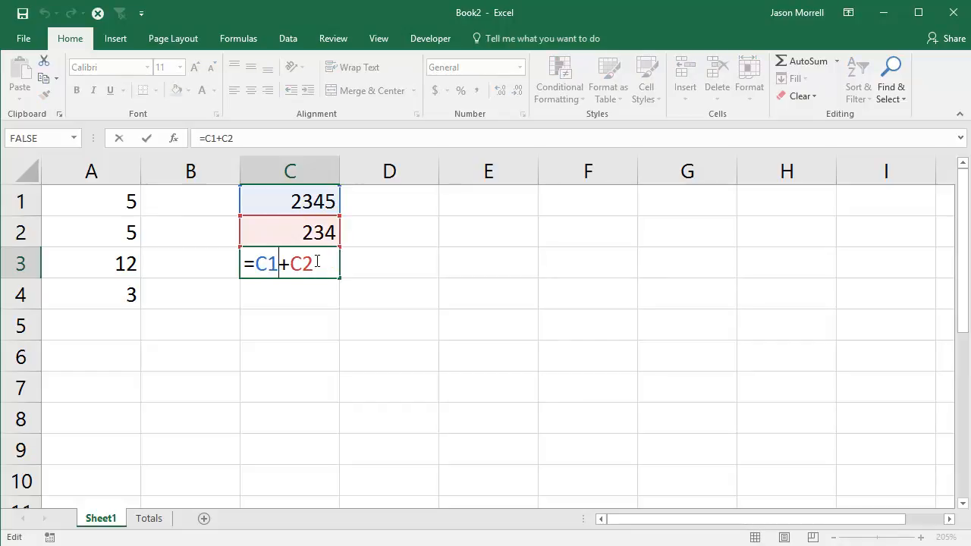
key(BackSpace)
key(BackSpace)
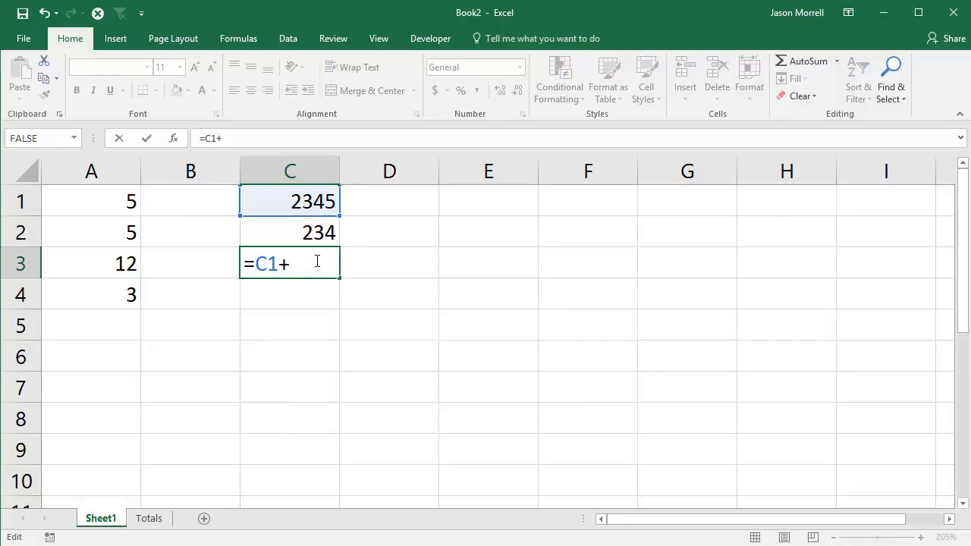
click(286, 233)
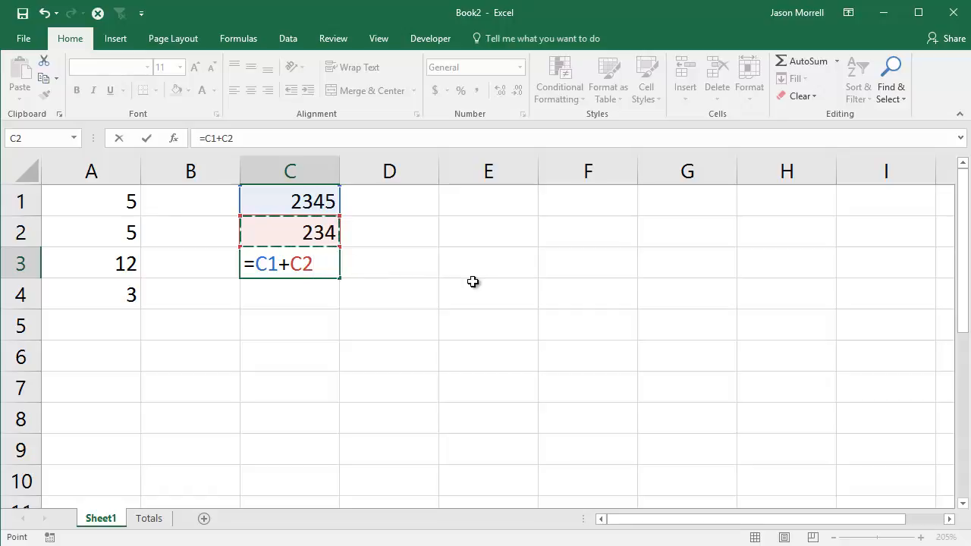
click(576, 296)
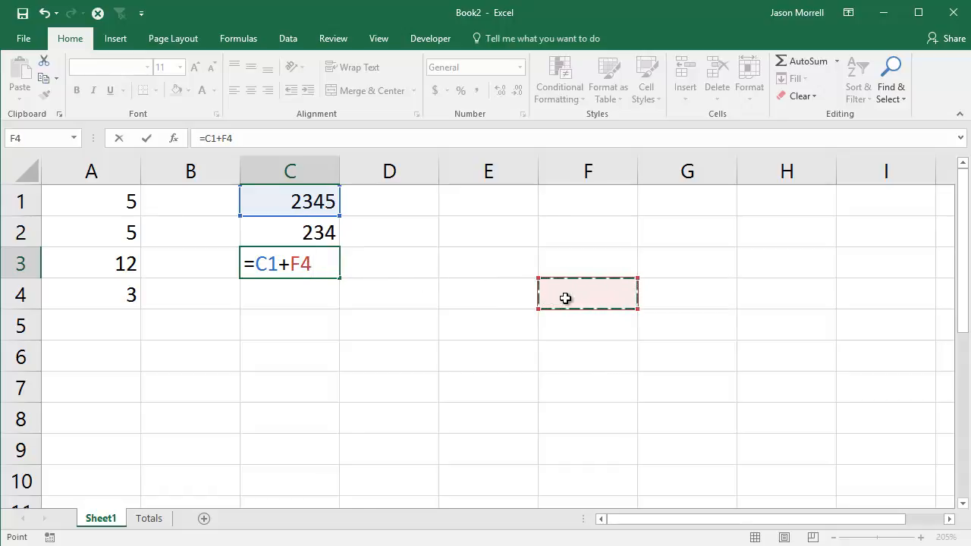
key(BackSpace)
key(BackSpace)
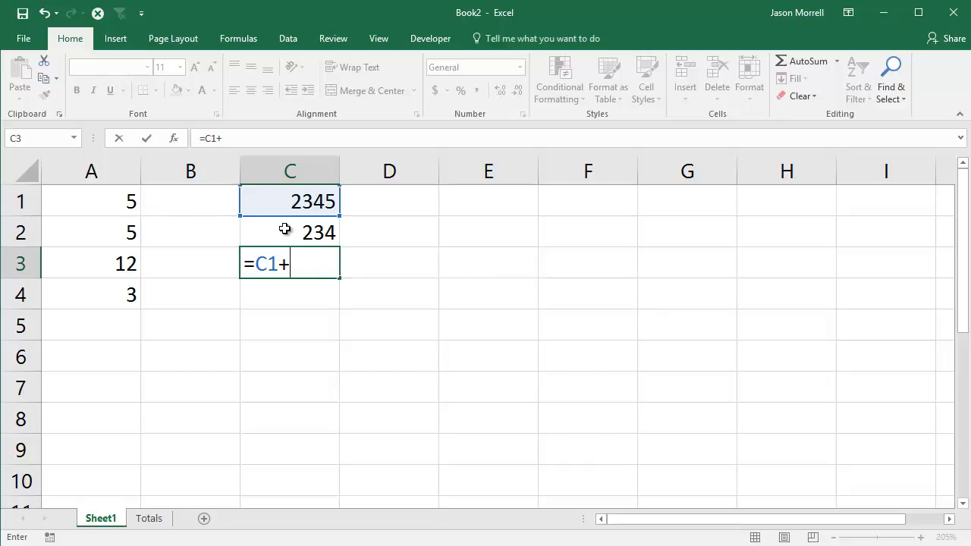
click(282, 230)
key(Return)
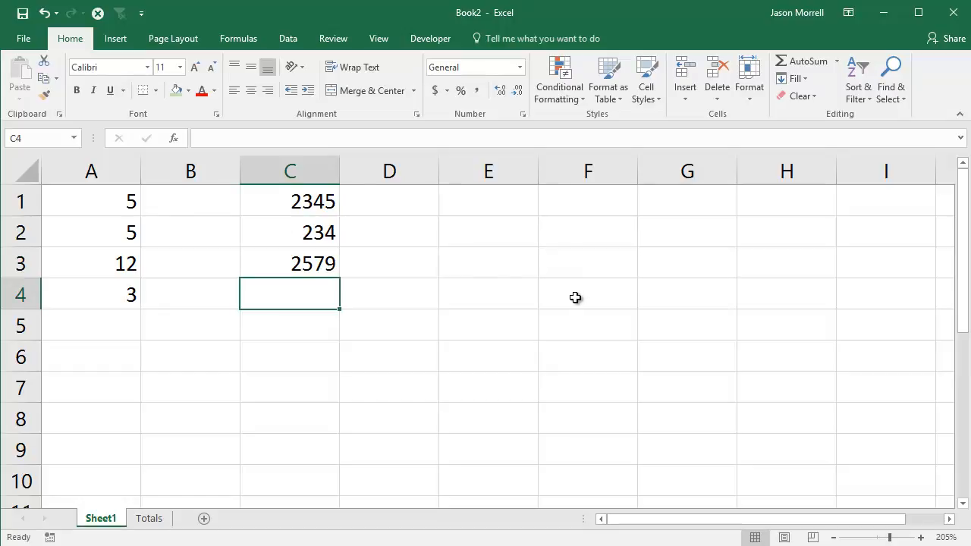
Step: Enter 500 in cell E1, leave E2 blank, and fill E3 to E5 with 100, 250 and 20
click(469, 202)
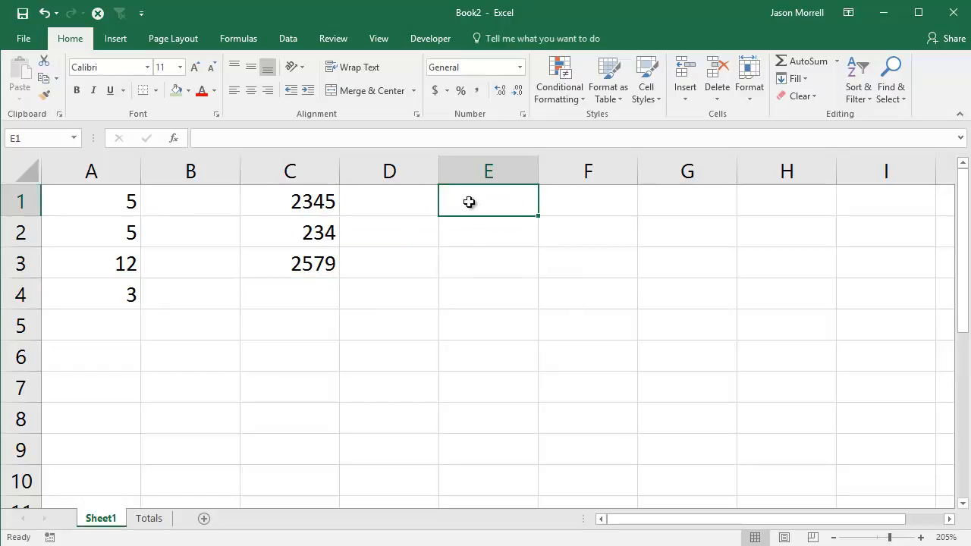
text(500)
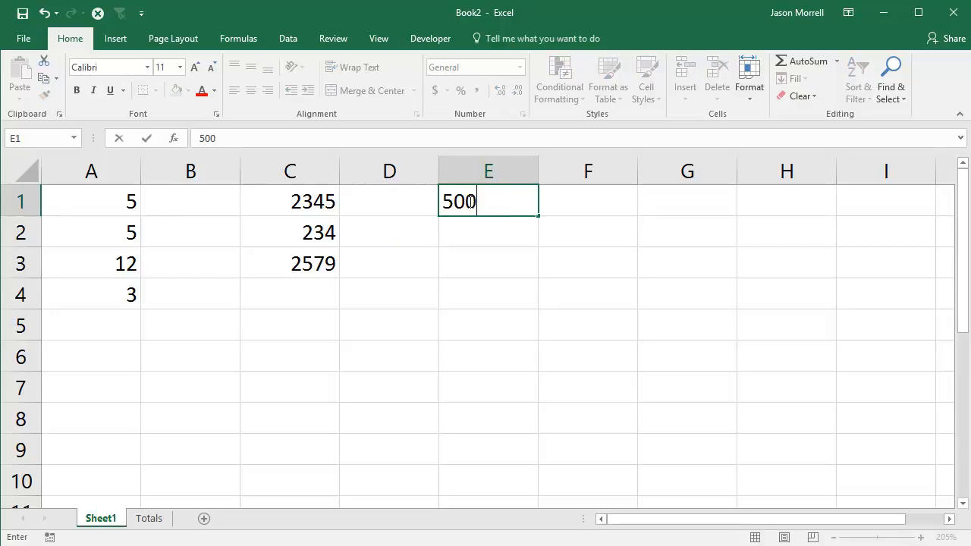
key(Return)
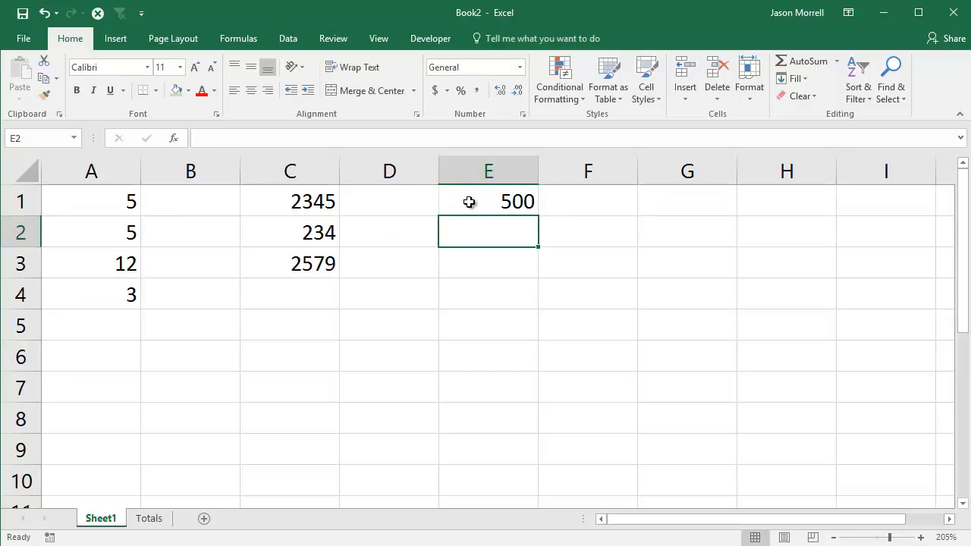
key(Return)
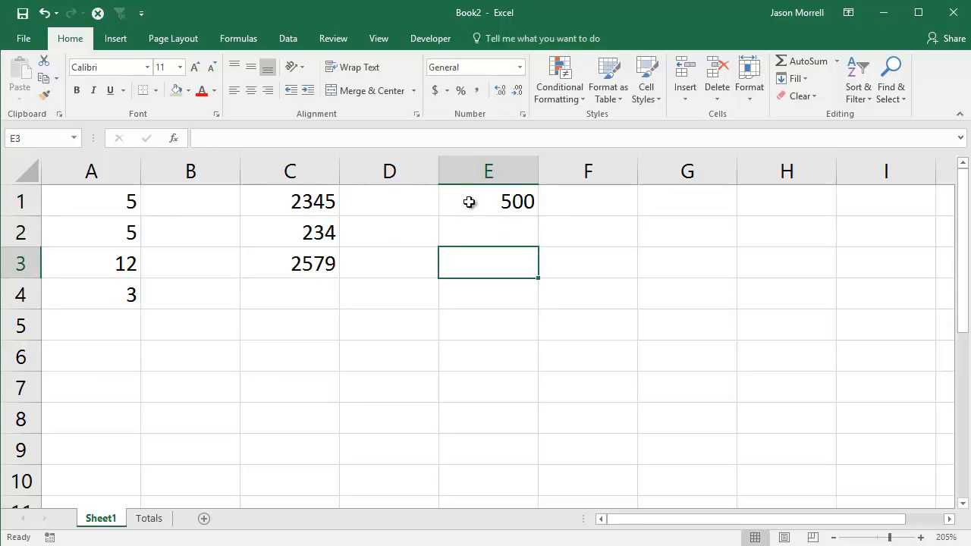
text(100)
key(Return)
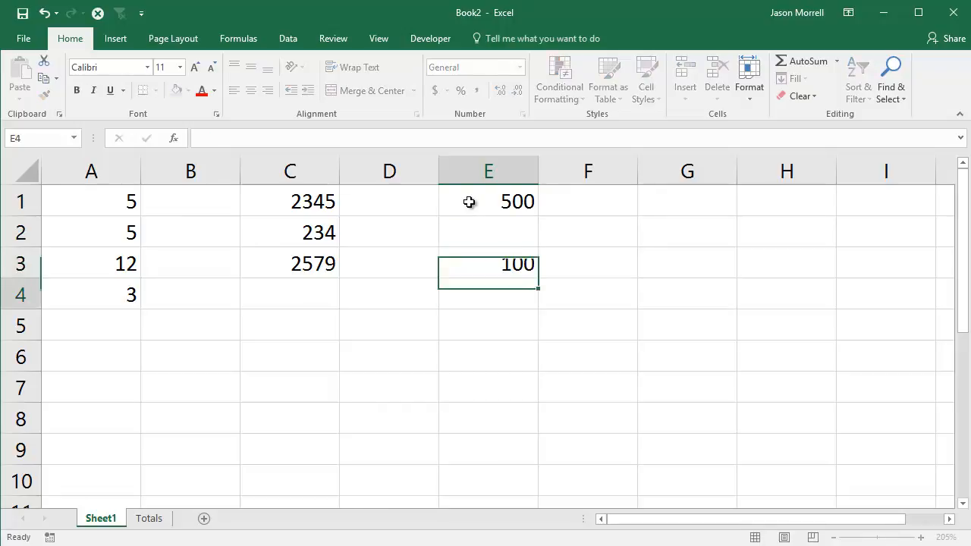
text(250)
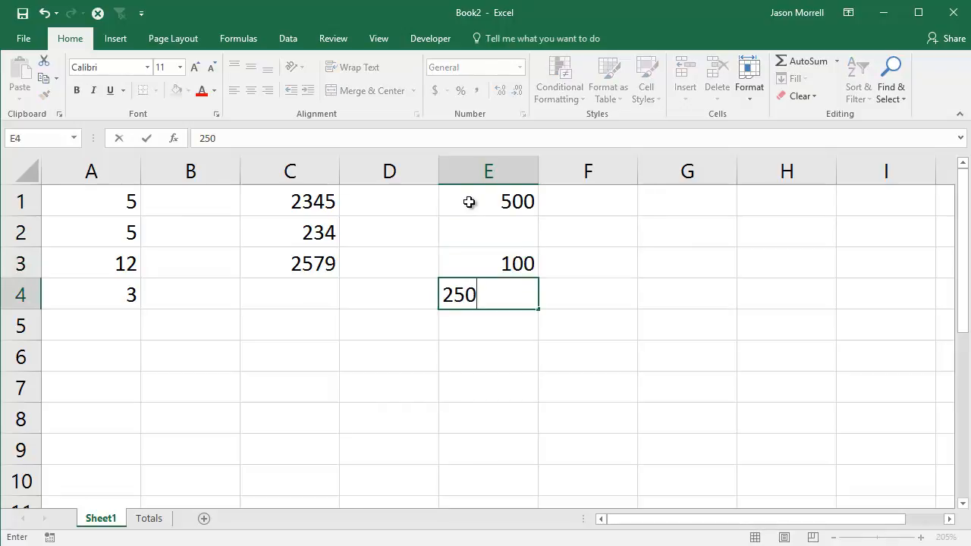
key(Return)
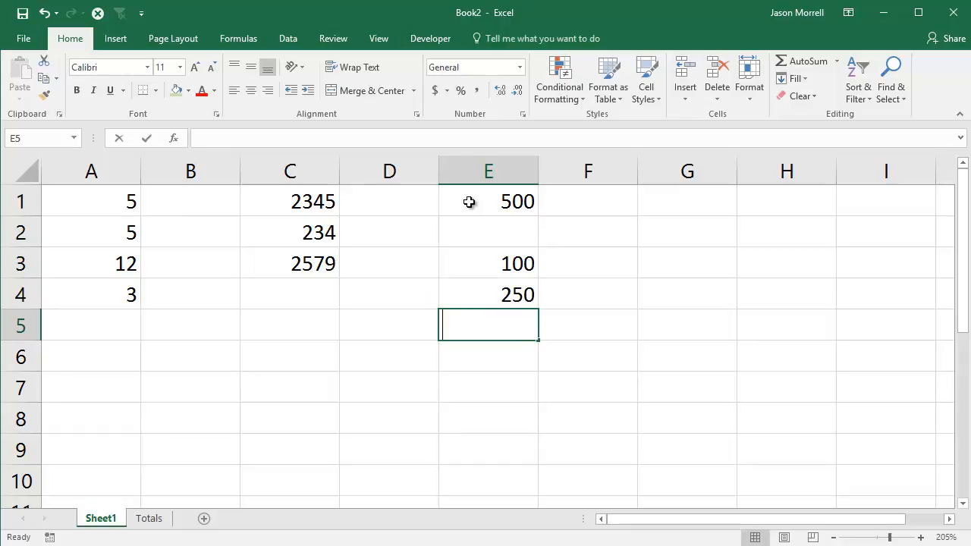
text(20)
key(Return)
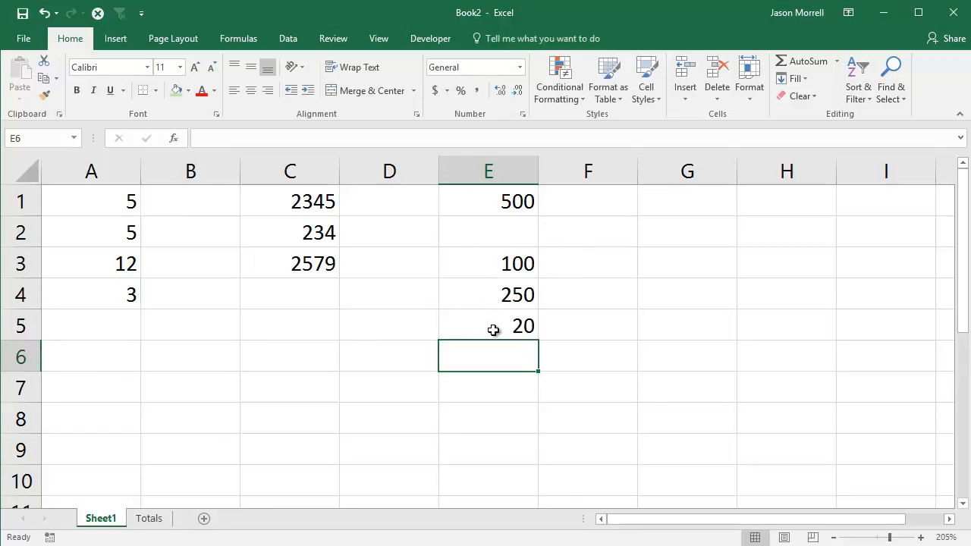
Step: Subtract the three amounts from the starting 500 in cell E7 with the formula =E1-E3-E4-E5
click(520, 387)
double_click(521, 390)
text(=)
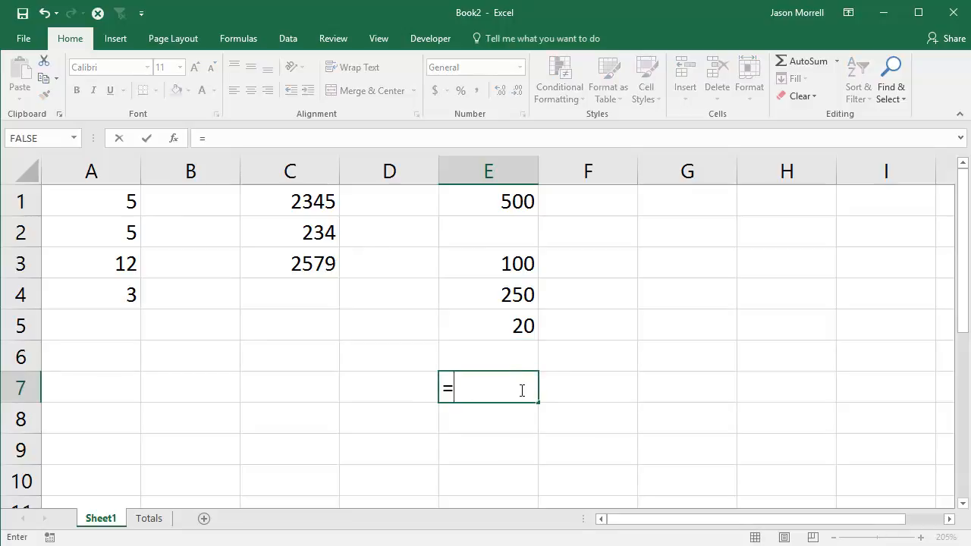
click(479, 203)
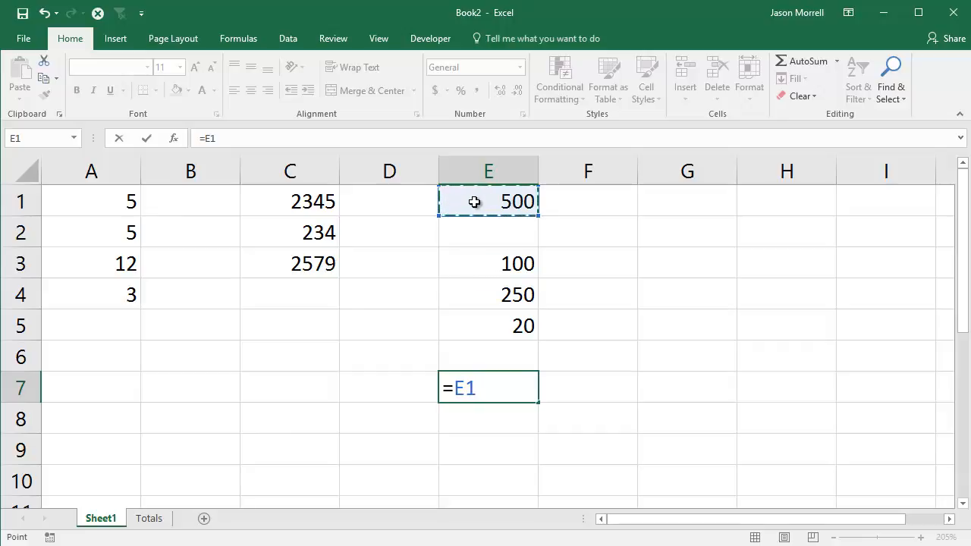
text(-)
click(483, 265)
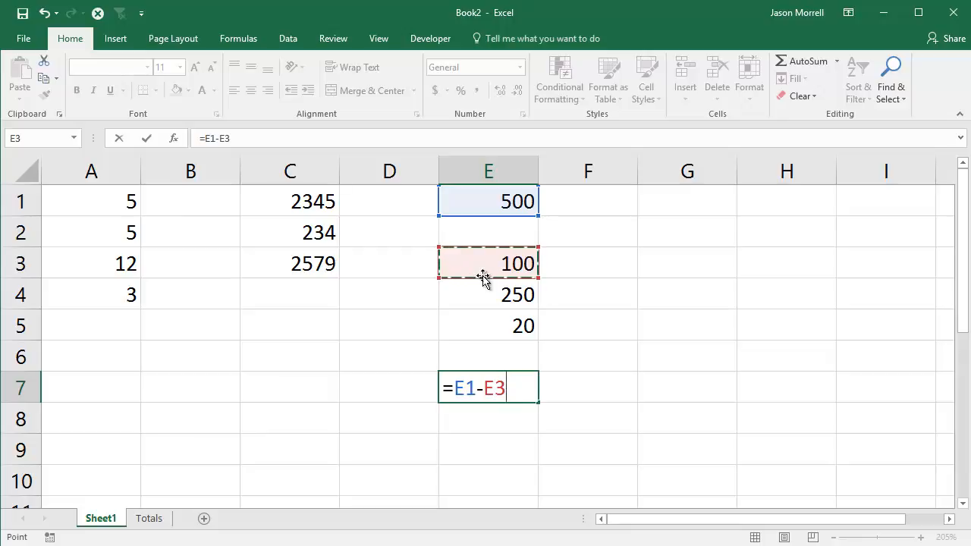
text(-)
click(483, 296)
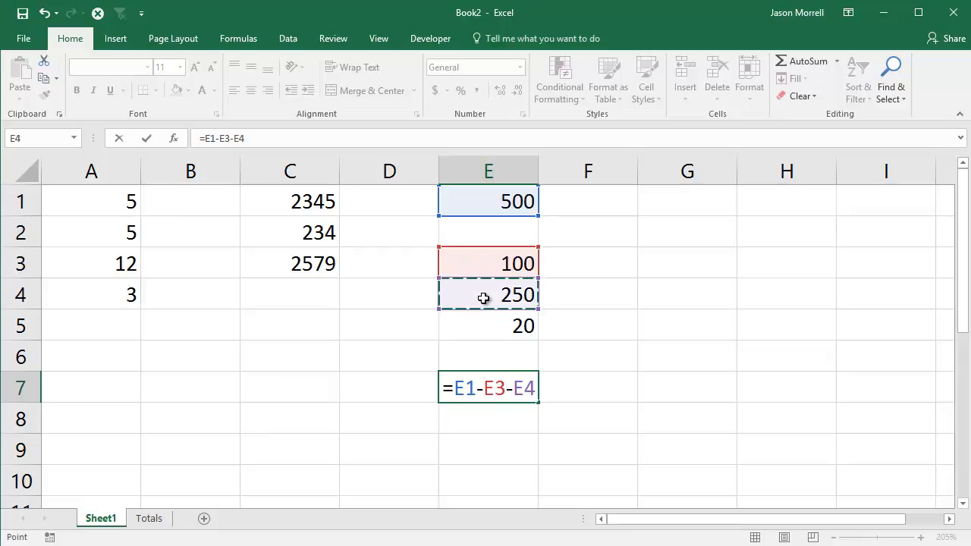
text(-)
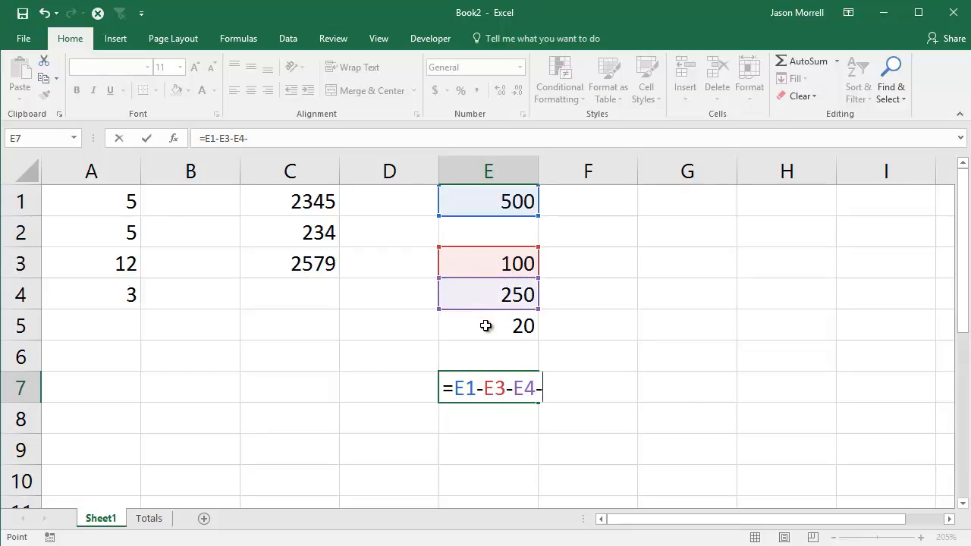
click(486, 325)
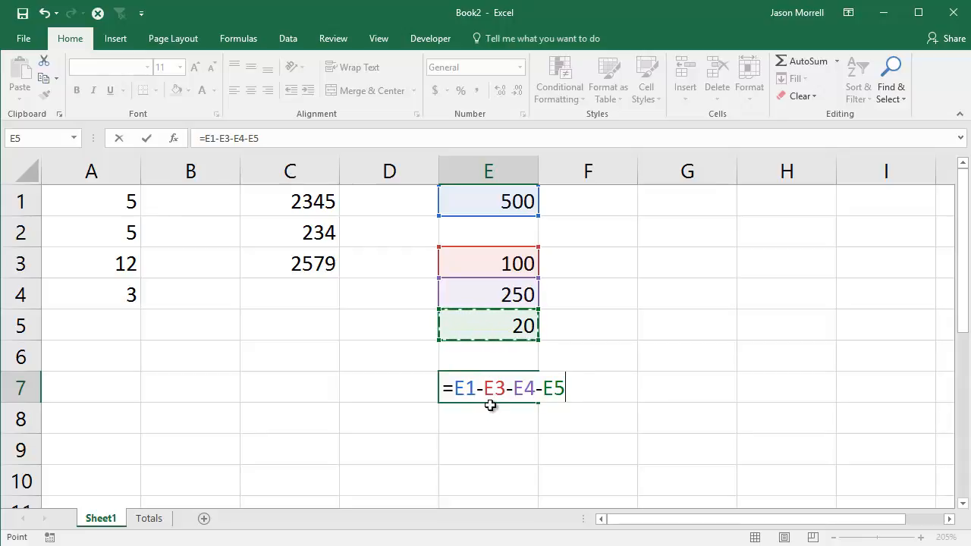
key(Return)
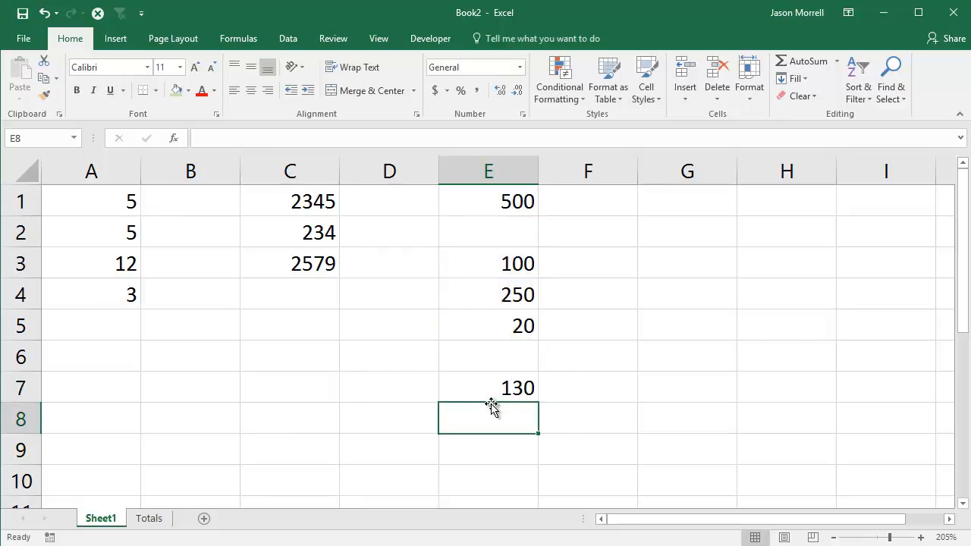